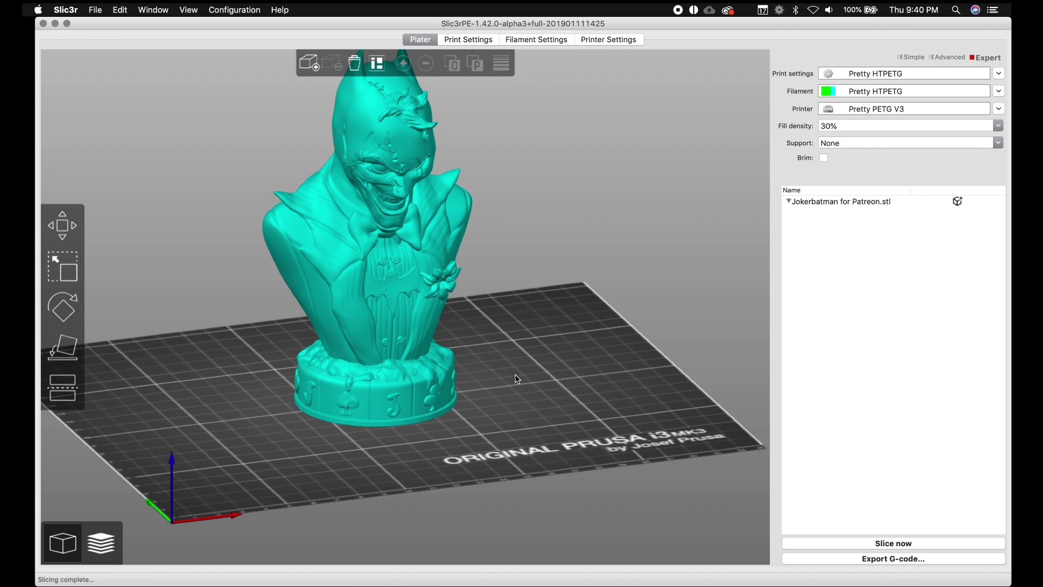
# Step: Select the bust and move it down along its vertical axis, then deselect it
pyautogui.moveTo(513, 383); pyautogui.dragTo(502, 397)
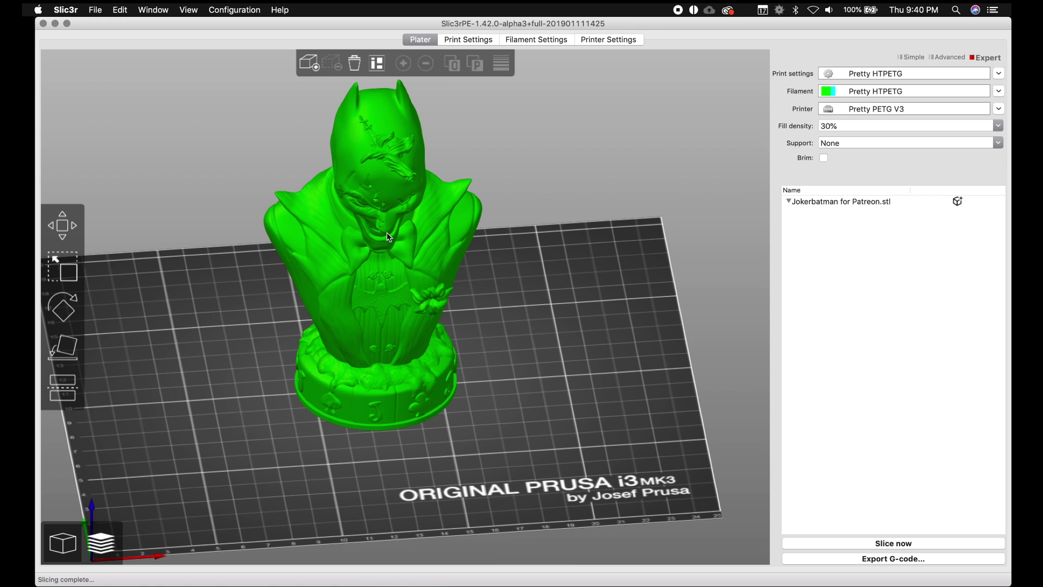
pyautogui.click(364, 273)
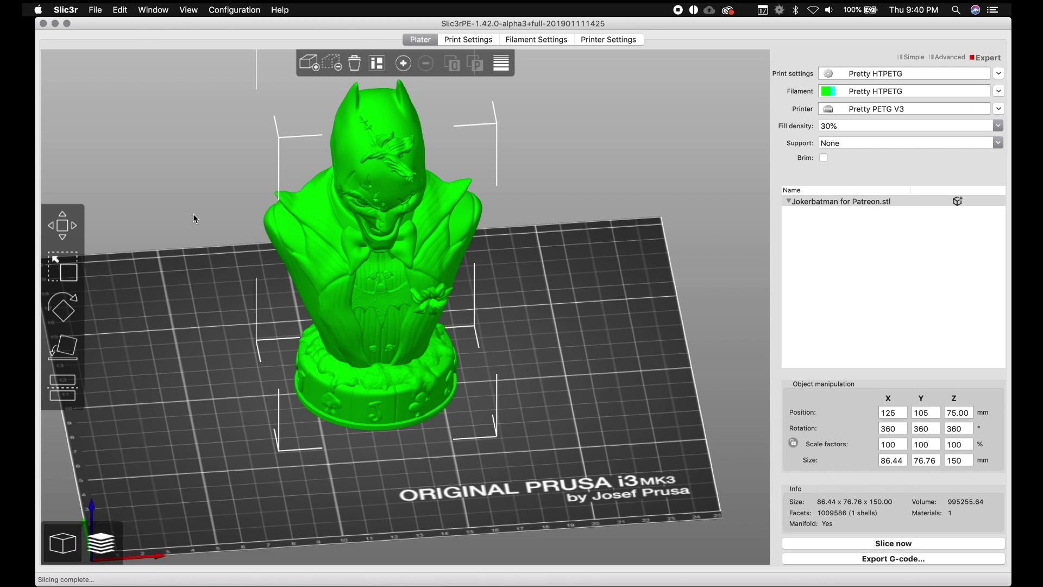
pyautogui.click(69, 228)
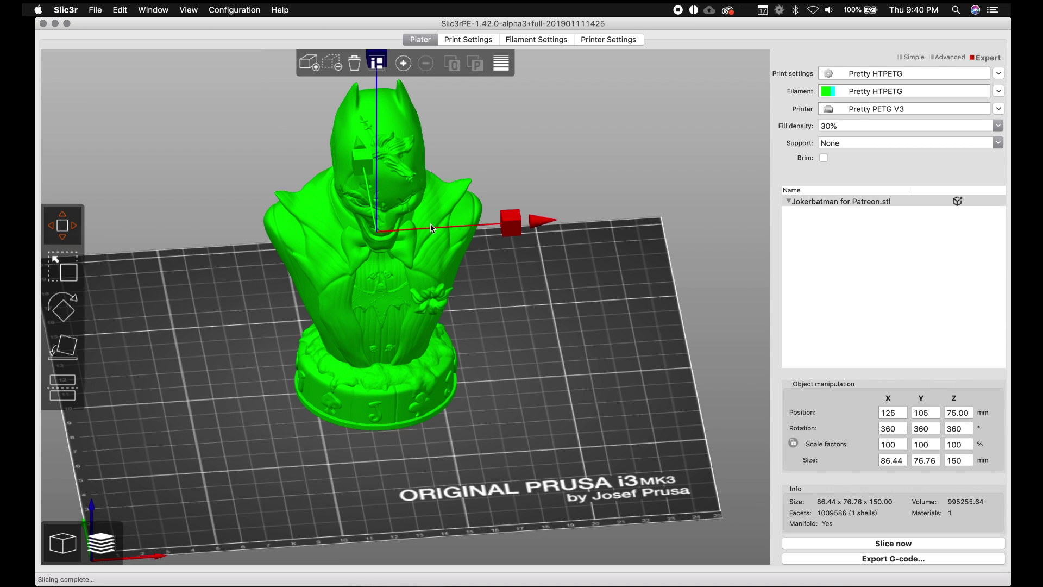
pyautogui.scroll(-4, 435, 217)
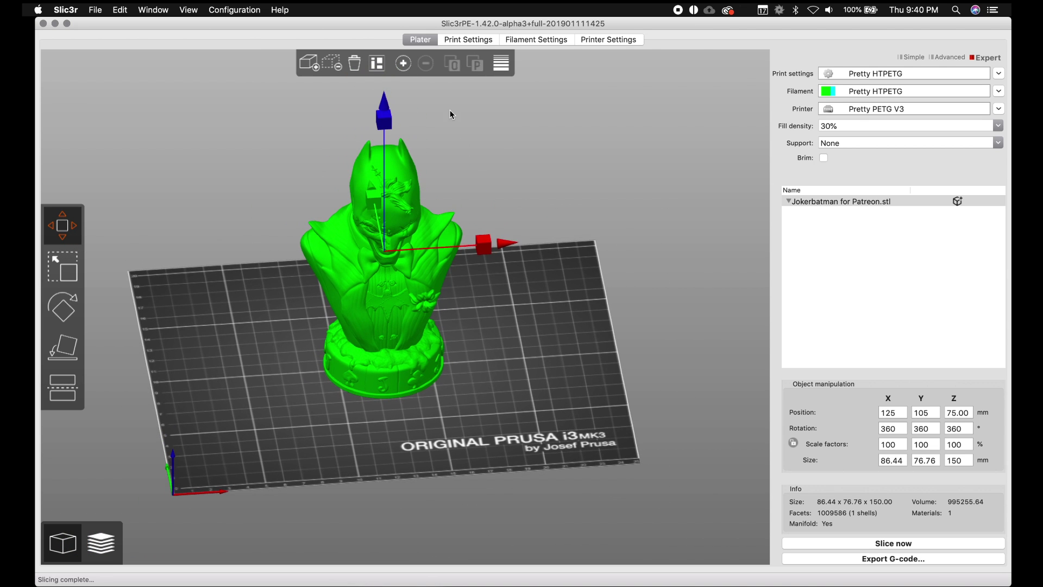
pyautogui.moveTo(384, 112); pyautogui.dragTo(382, 177)
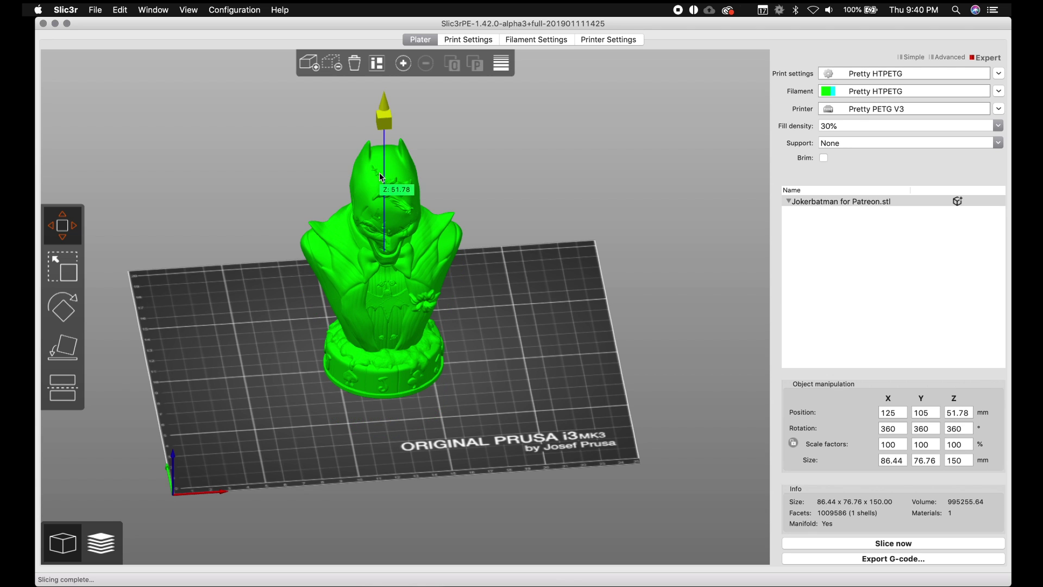
pyautogui.moveTo(384, 121); pyautogui.dragTo(382, 177)
pyautogui.click(478, 412)
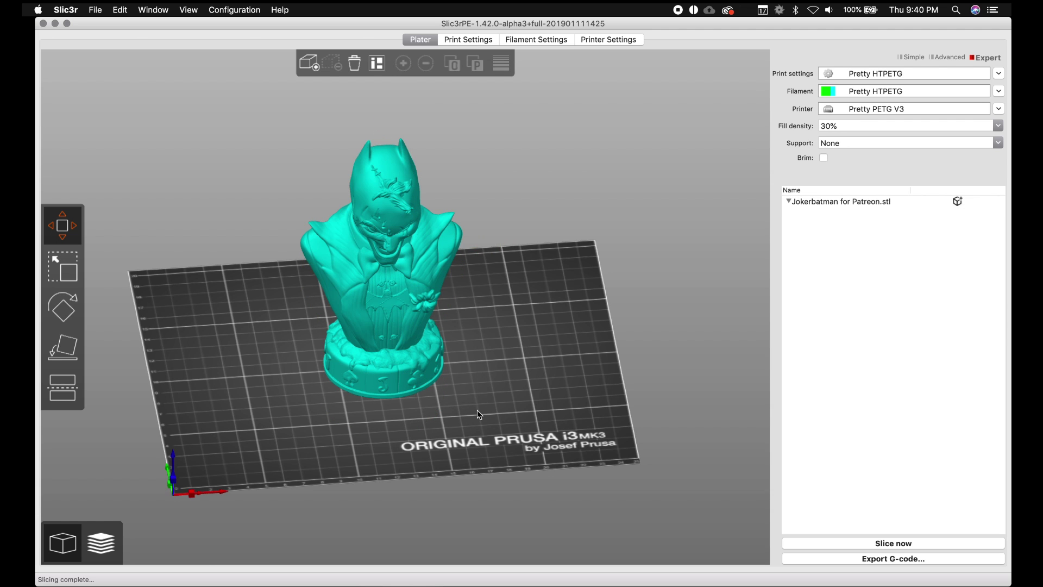
# Step: Reselect the bust and orbit from a near top-down view to a side view of it
pyautogui.moveTo(478, 412); pyautogui.dragTo(299, 413)
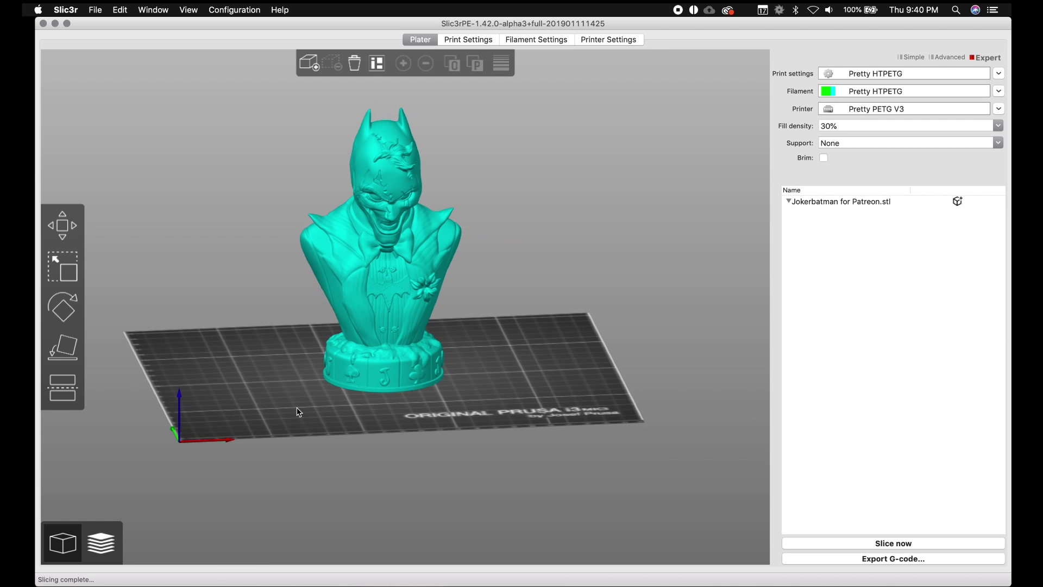
pyautogui.click(375, 294)
pyautogui.moveTo(523, 365); pyautogui.dragTo(519, 378)
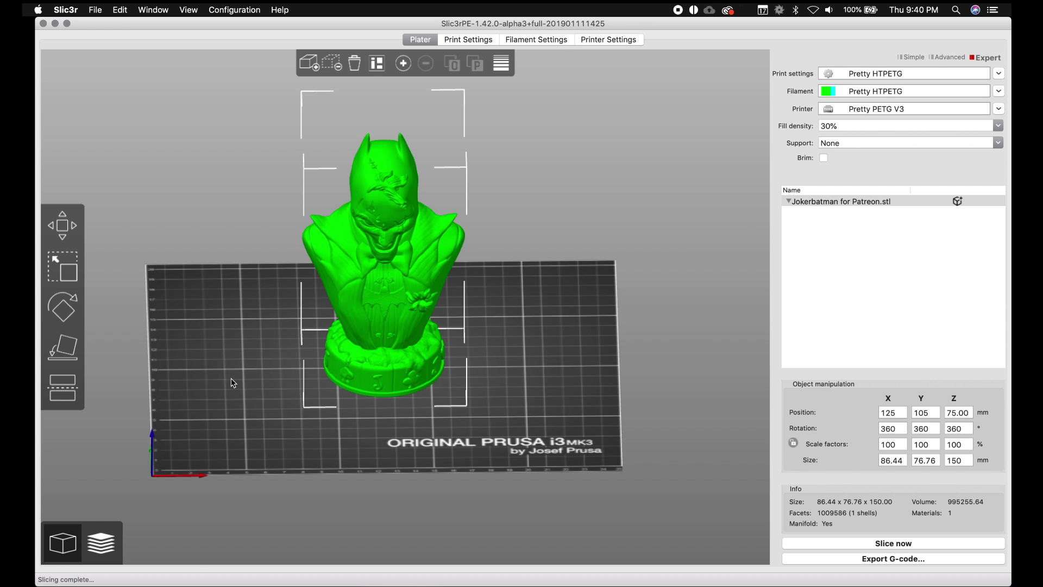
pyautogui.moveTo(233, 382); pyautogui.dragTo(257, 374)
# Step: With the Cut tool, bring the cutting plane down to Z 27.30 mm, just above the round base
pyautogui.click(61, 395)
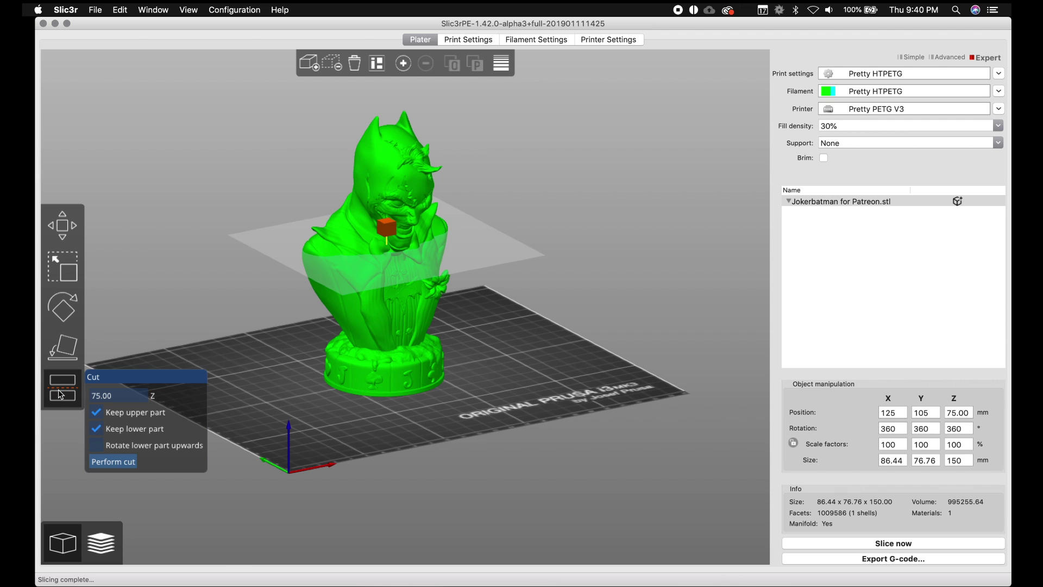
pyautogui.moveTo(387, 225); pyautogui.dragTo(387, 314)
pyautogui.scroll(5, 403, 319)
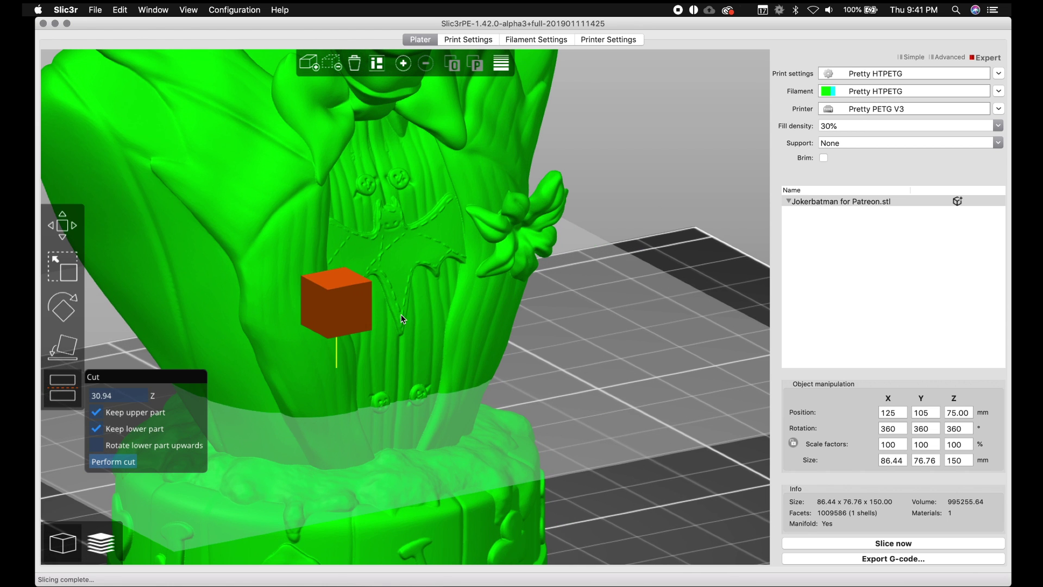
pyautogui.moveTo(328, 297); pyautogui.dragTo(334, 355)
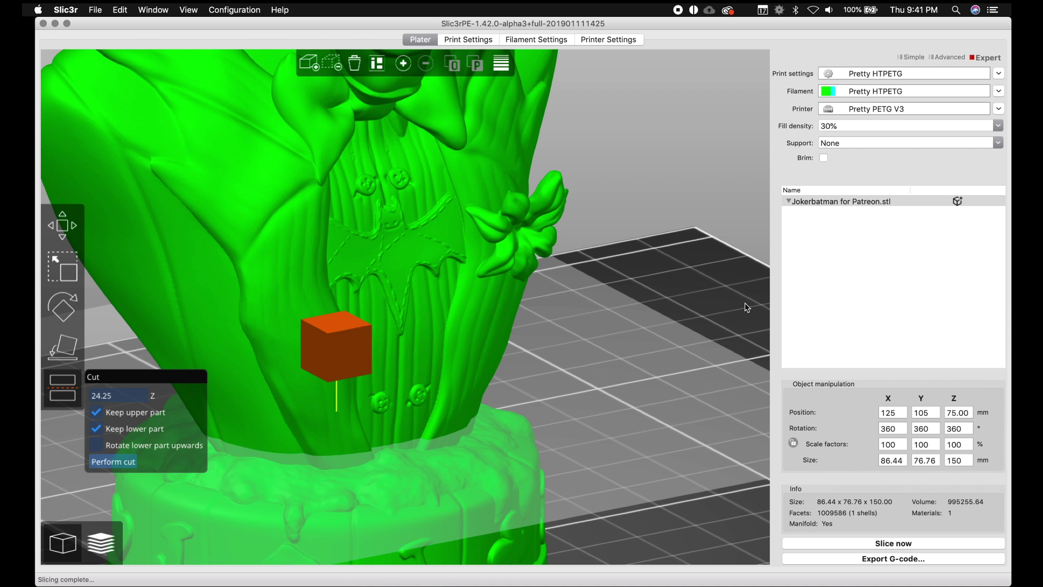
pyautogui.moveTo(715, 280); pyautogui.dragTo(591, 285)
pyautogui.moveTo(437, 319); pyautogui.dragTo(438, 307)
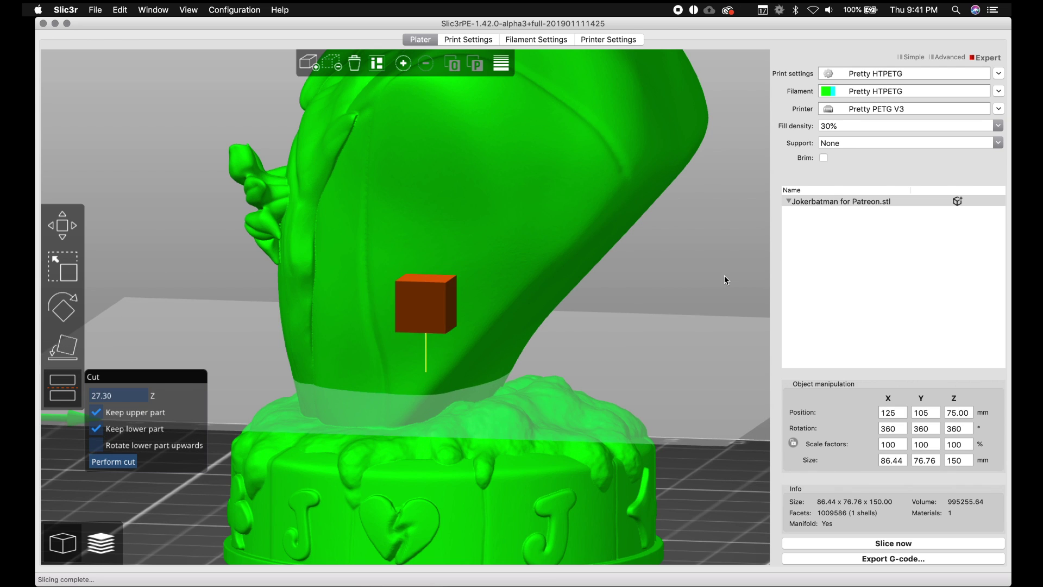
pyautogui.moveTo(727, 281); pyautogui.dragTo(534, 283)
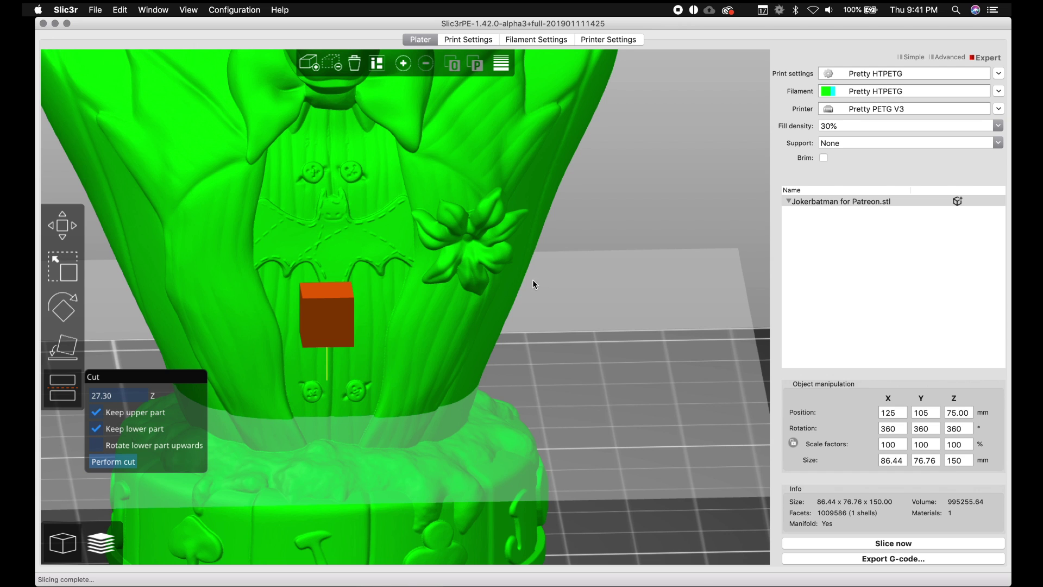
# Step: Turn off Keep lower part, perform the cut, and orbit to inspect the remaining bust
pyautogui.click(99, 429)
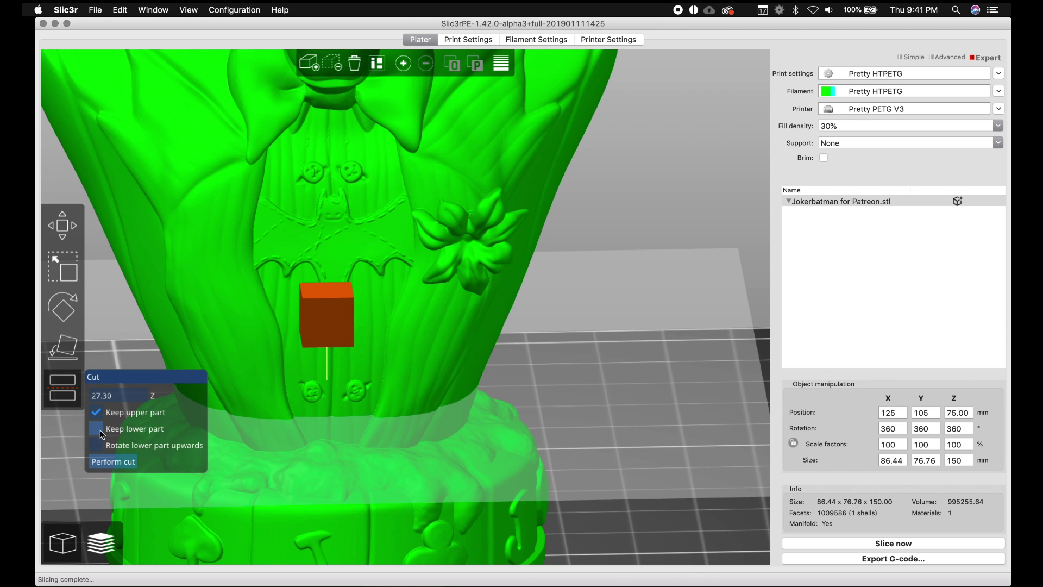
pyautogui.click(127, 463)
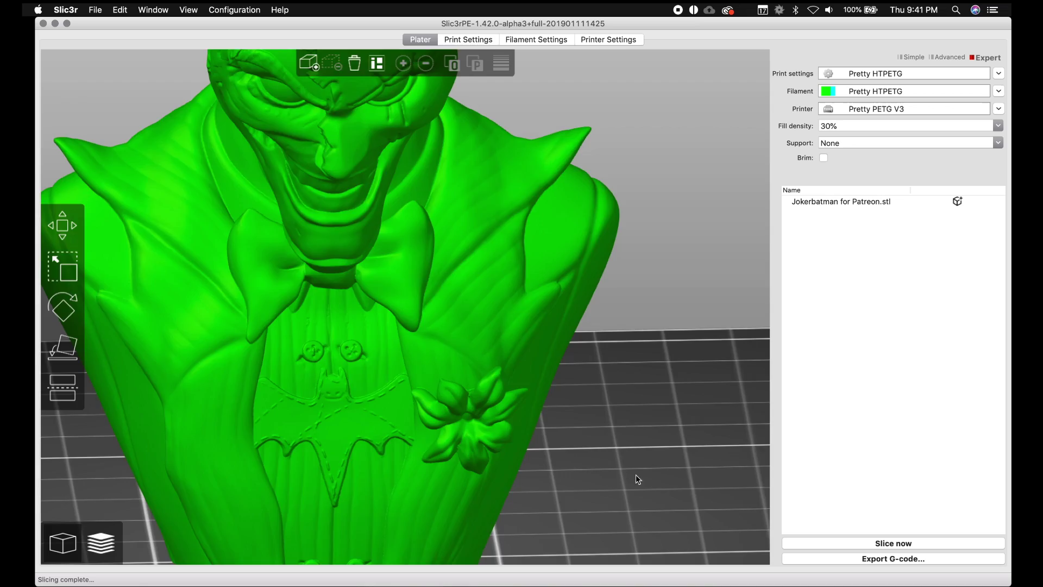
pyautogui.moveTo(636, 474); pyautogui.dragTo(542, 446)
pyautogui.scroll(-10, 626, 496)
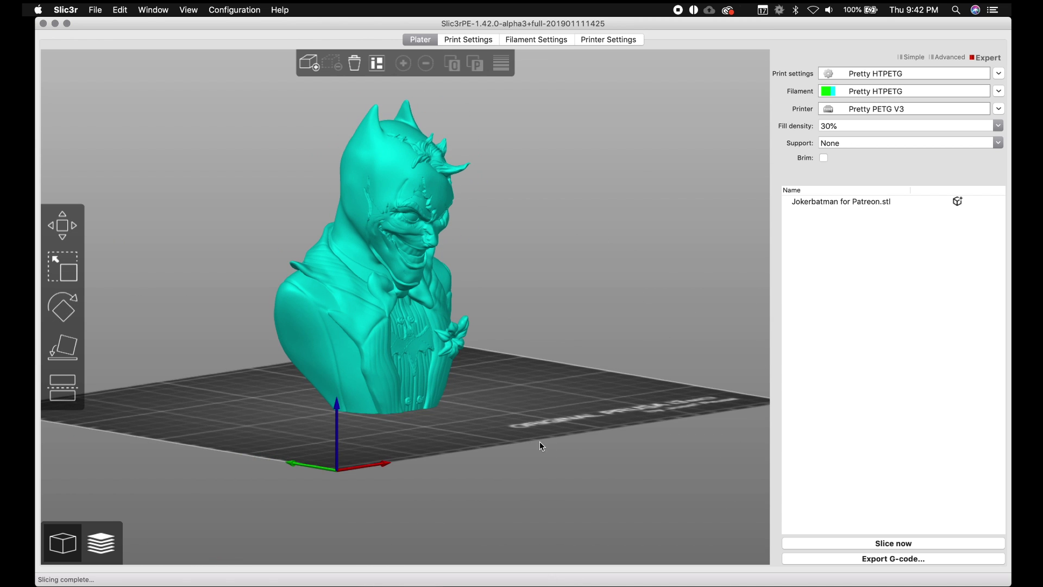
pyautogui.click(97, 10)
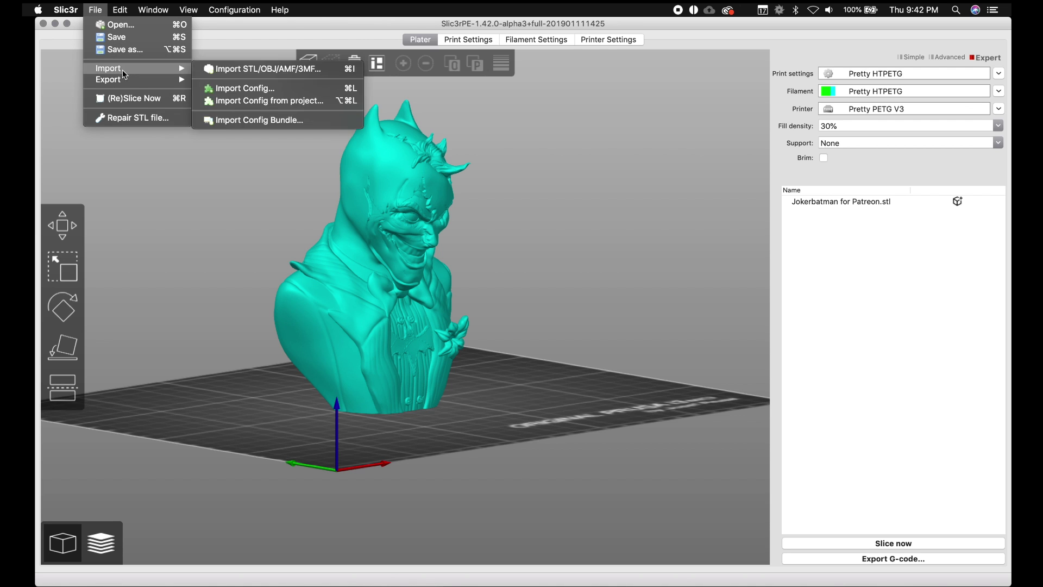
pyautogui.moveTo(136, 79)
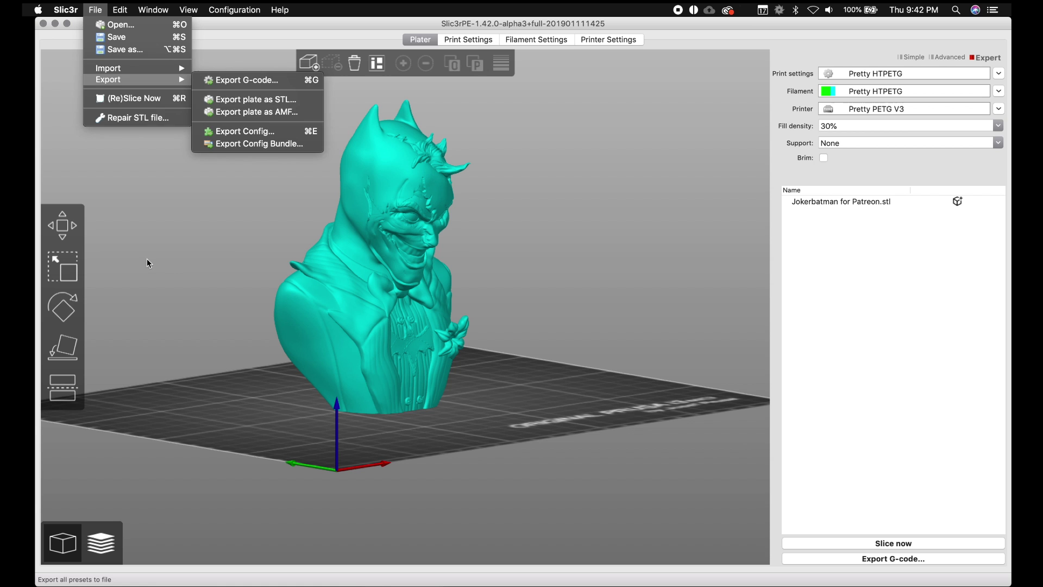
pyautogui.click(178, 293)
pyautogui.click(479, 435)
pyautogui.moveTo(480, 434); pyautogui.dragTo(465, 396)
pyautogui.moveTo(537, 362); pyautogui.dragTo(544, 300)
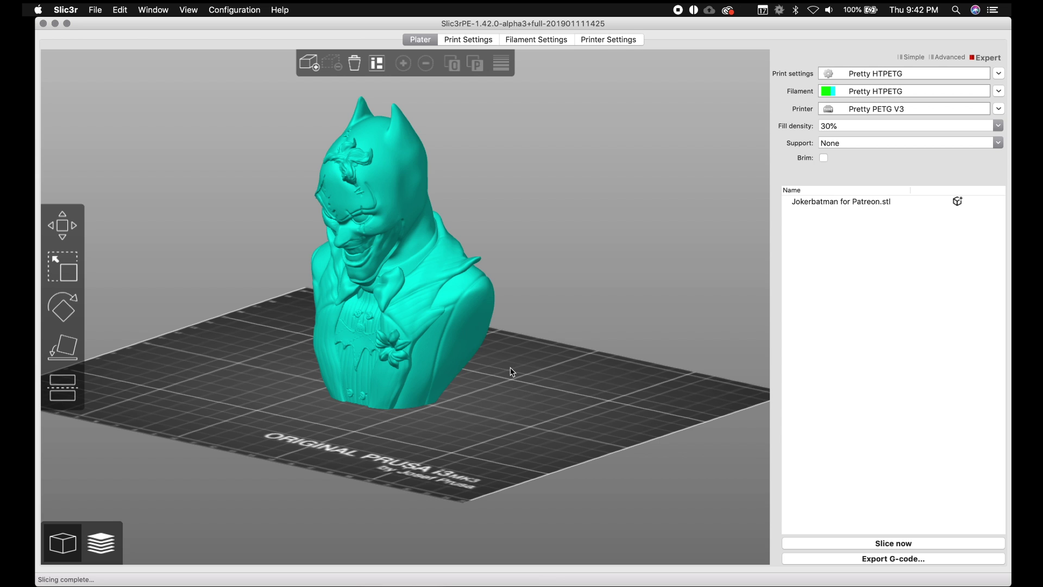
pyautogui.moveTo(517, 399)
pyautogui.mouseDown()
pyautogui.moveTo(508, 398)
pyautogui.moveTo(531, 401)
pyautogui.mouseUp()
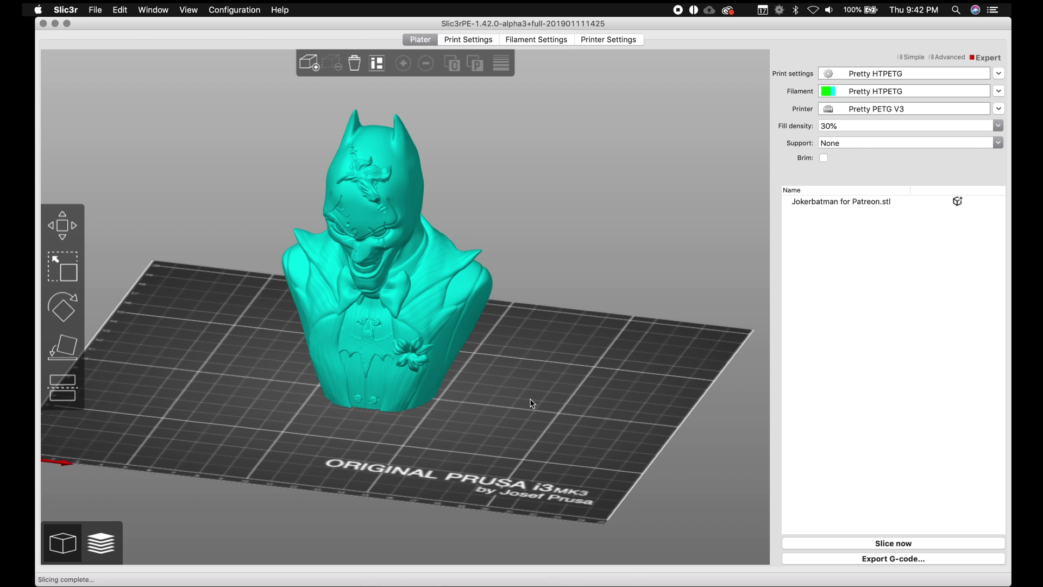
pyautogui.moveTo(533, 403); pyautogui.dragTo(580, 394)
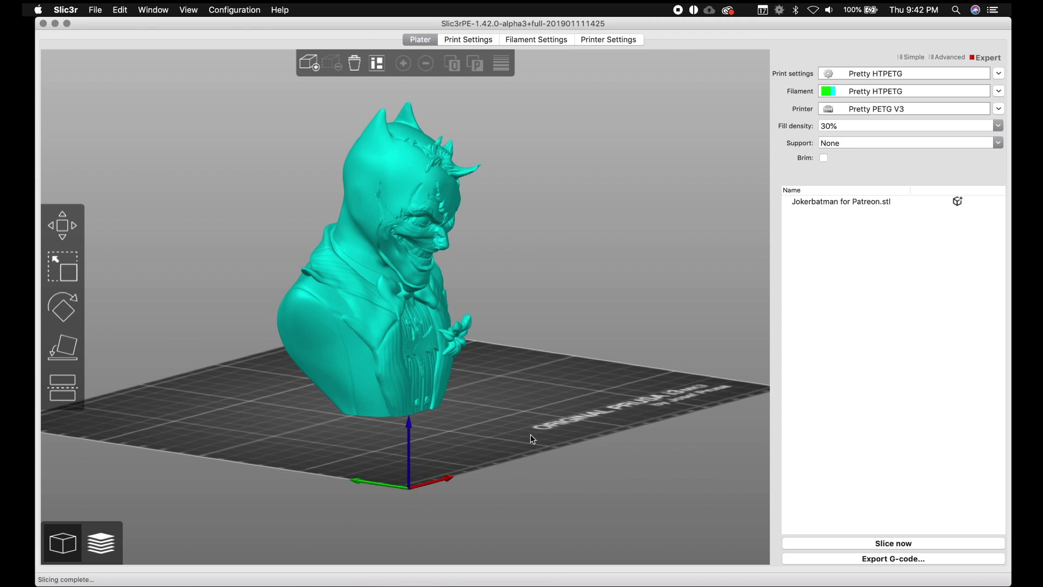
pyautogui.moveTo(523, 441); pyautogui.dragTo(509, 458)
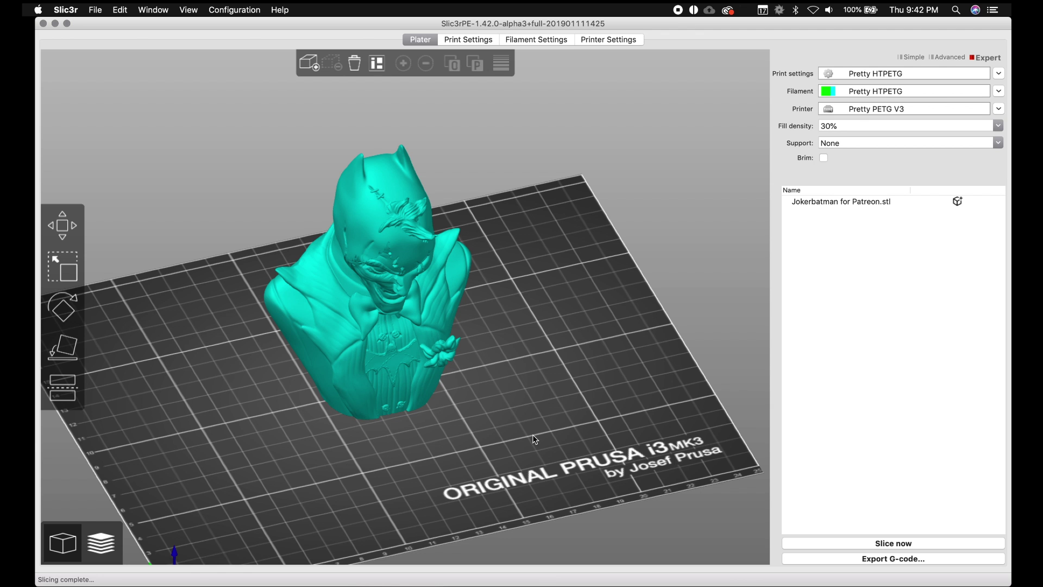
pyautogui.moveTo(535, 439)
pyautogui.mouseDown()
pyautogui.moveTo(541, 417)
pyautogui.moveTo(547, 430)
pyautogui.mouseUp()
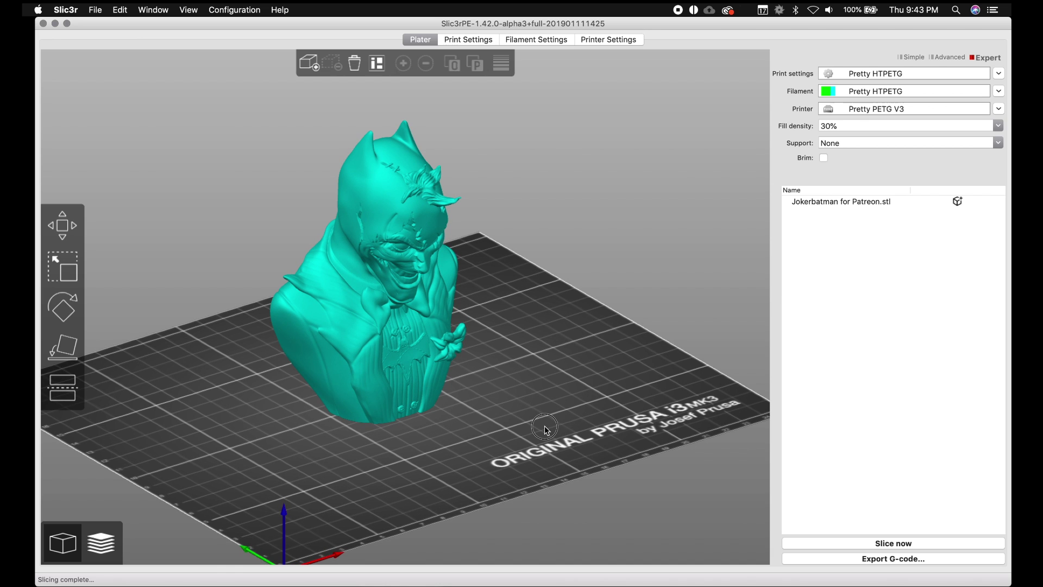